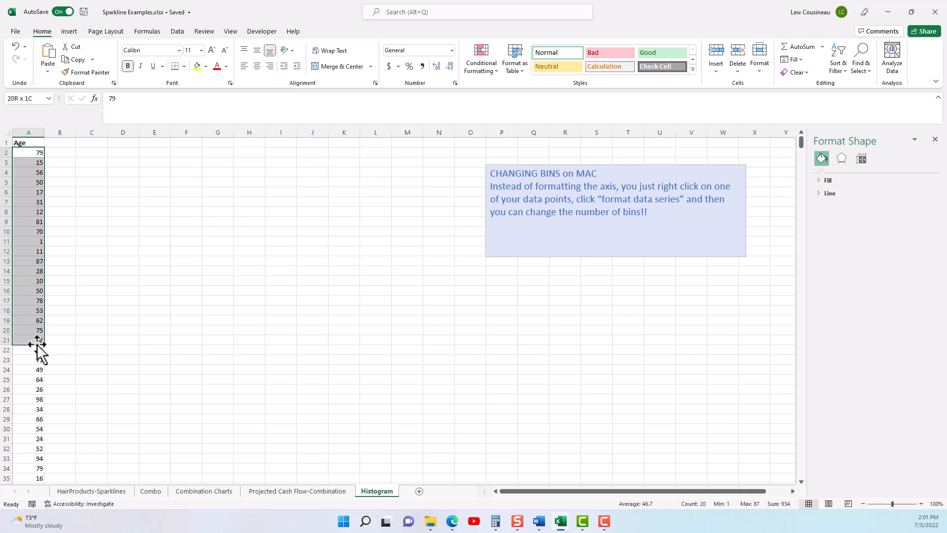
# Step: Insert a histogram of the Age data in column A, place it beside the data and enlarge it to about 3.82 by 7.35 inches
pyautogui.click(24, 129)
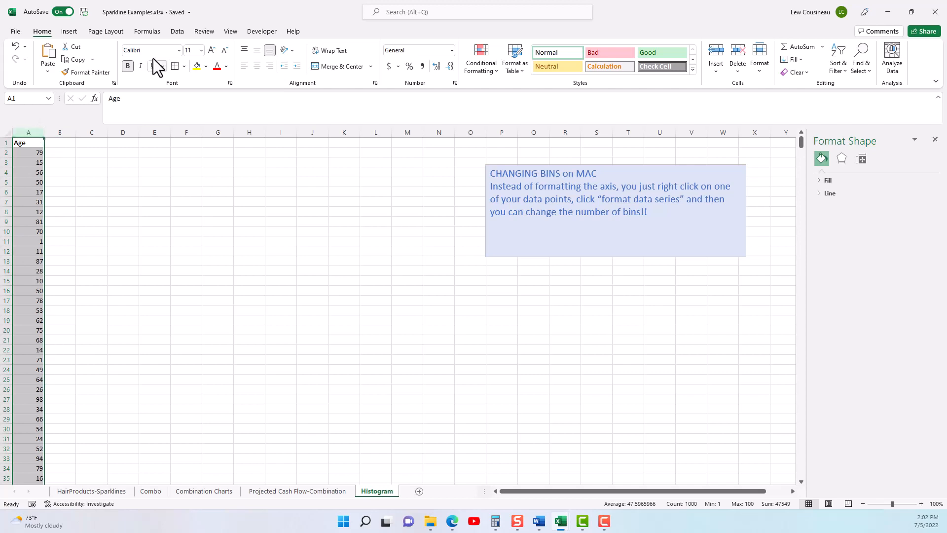
pyautogui.click(69, 31)
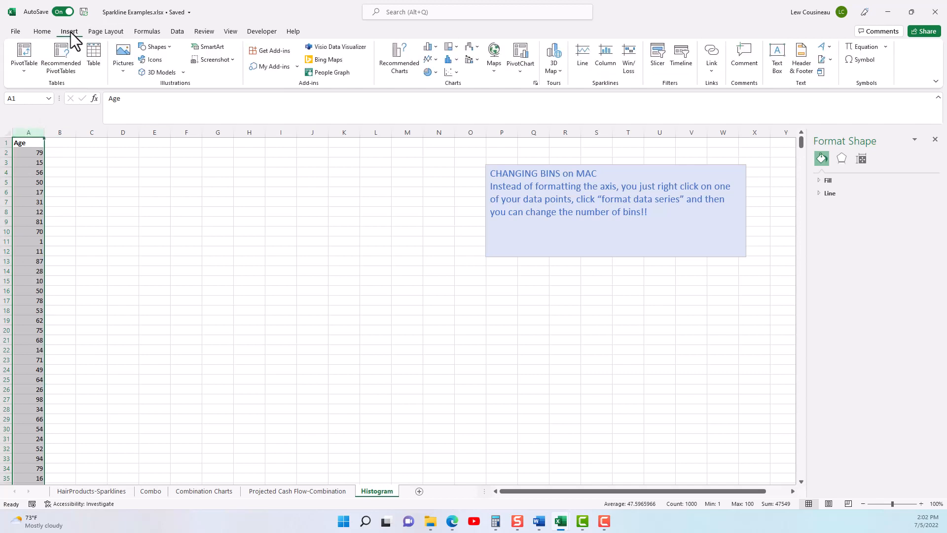
pyautogui.click(458, 60)
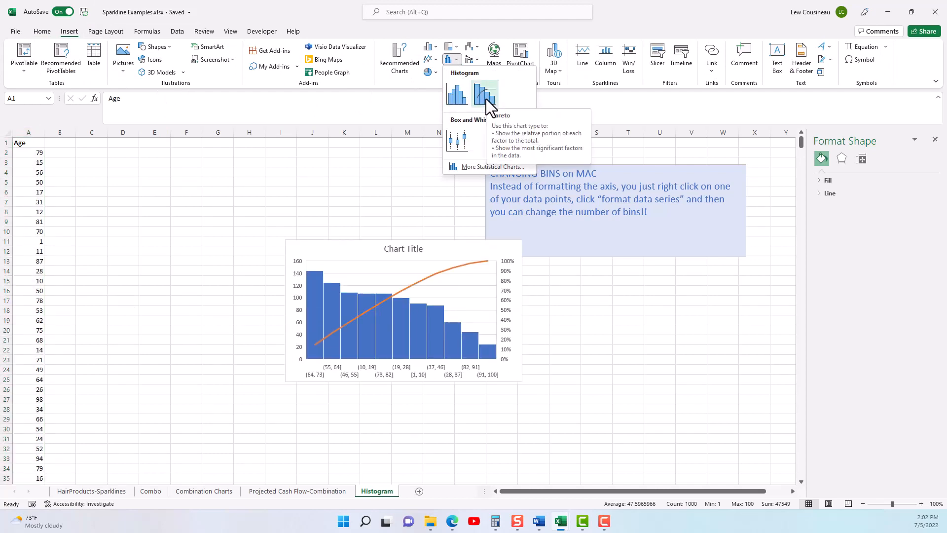
pyautogui.click(452, 96)
pyautogui.moveTo(440, 258); pyautogui.dragTo(310, 202)
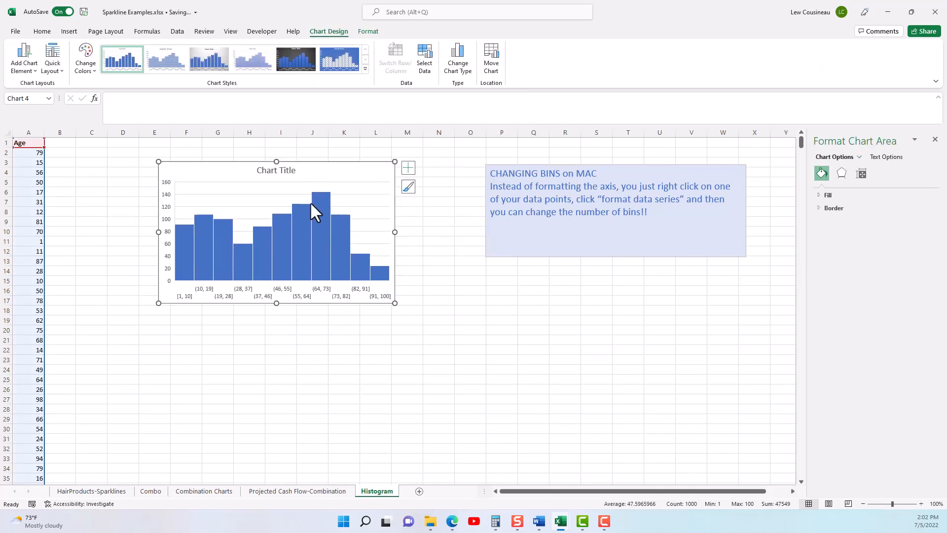
pyautogui.moveTo(395, 303); pyautogui.dragTo(506, 341)
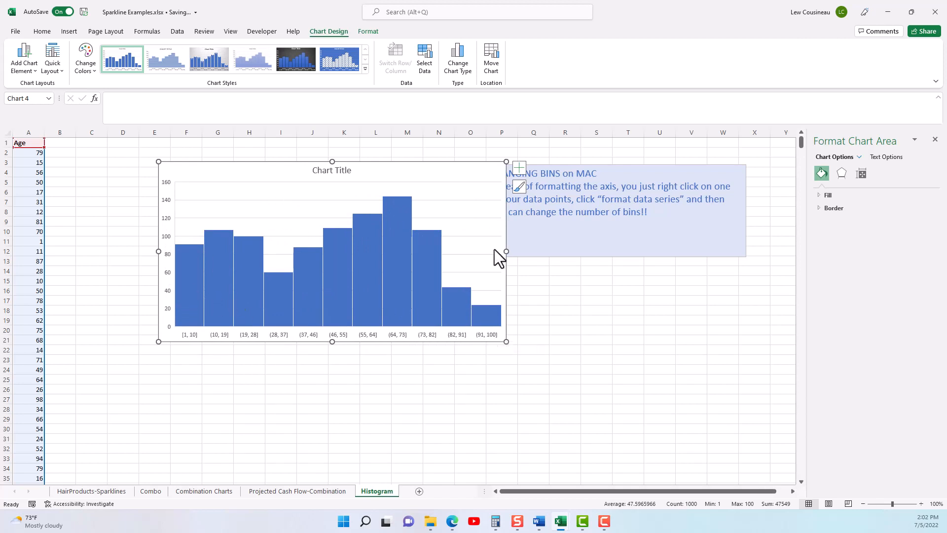
# Step: Show the formatting options of the histogram's horizontal axis, reopen them after closing, and choose Horizontal Axis as the current chart element
pyautogui.click(193, 334)
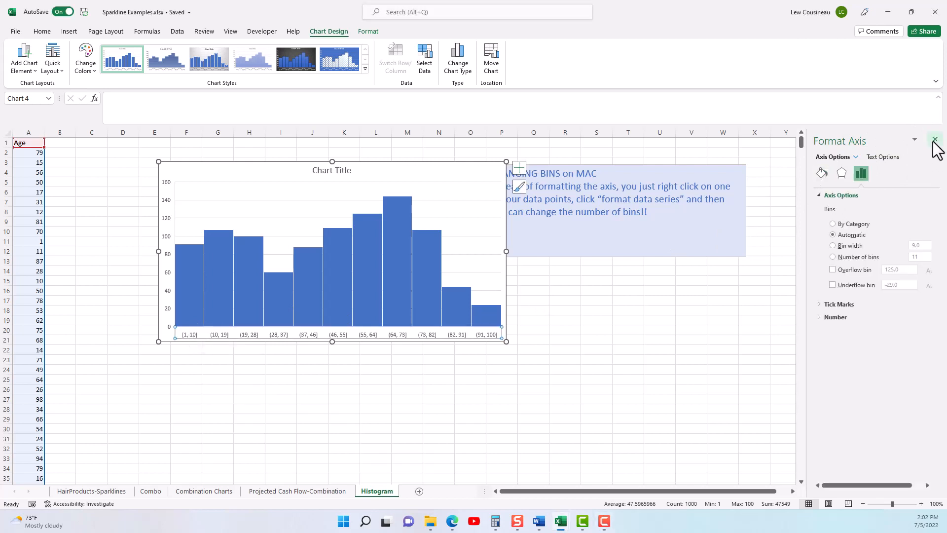
pyautogui.click(934, 140)
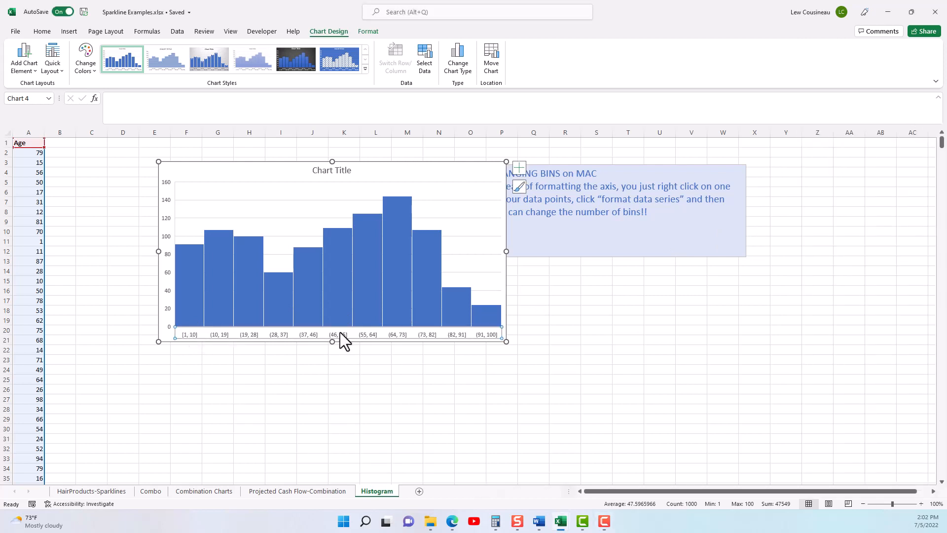
pyautogui.doubleClick(249, 335)
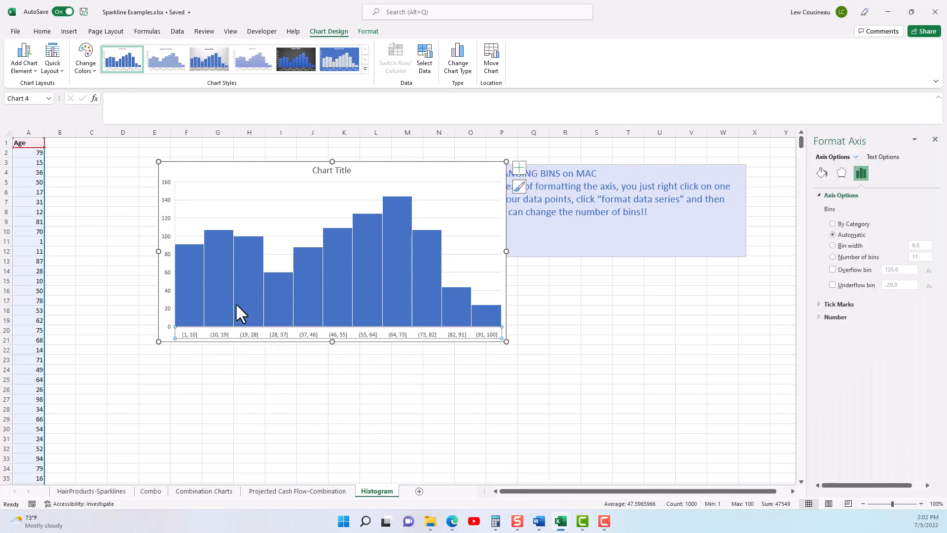
pyautogui.click(369, 32)
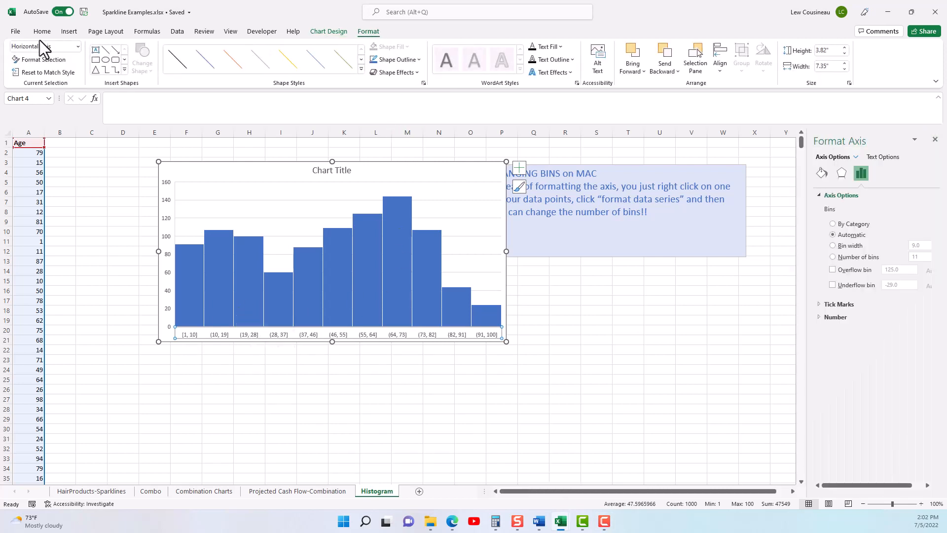
pyautogui.click(78, 46)
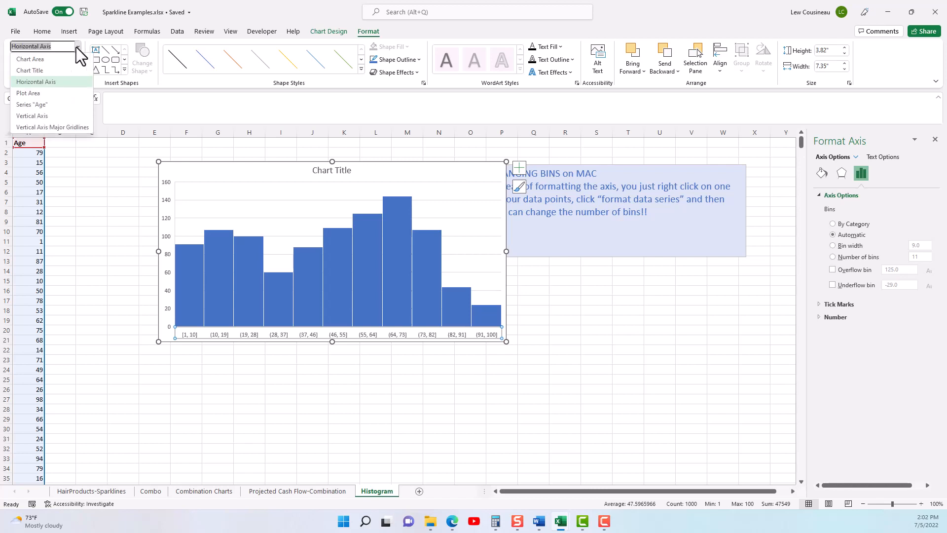
pyautogui.click(46, 81)
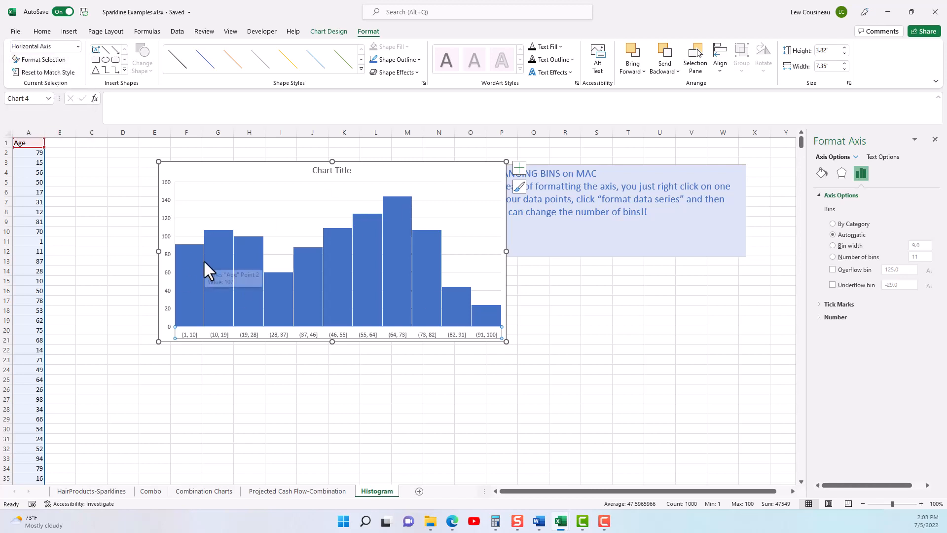
# Step: Move the histogram clear of the text box about changing bins on Mac and point out the note's instructions
pyautogui.moveTo(397, 173); pyautogui.dragTo(360, 165)
pyautogui.click(607, 195)
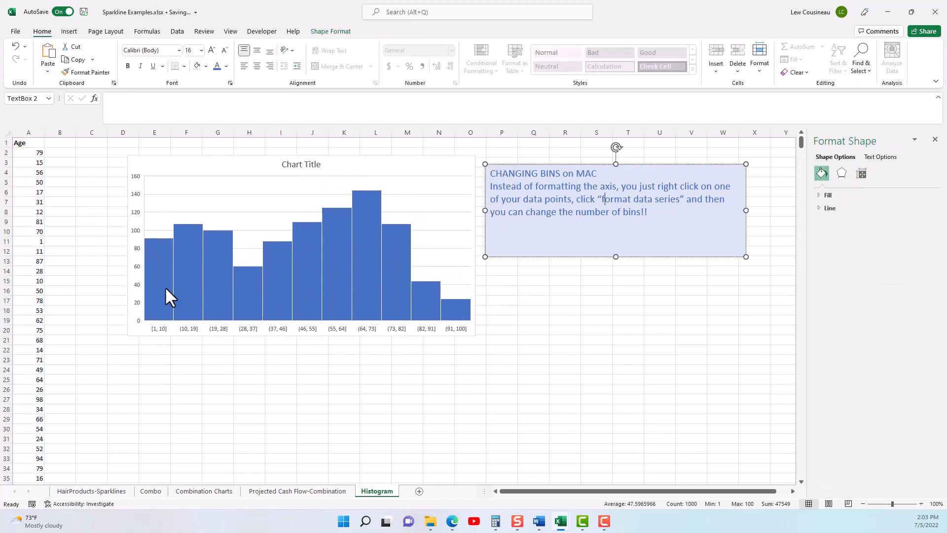
pyautogui.click(576, 199)
pyautogui.click(546, 212)
# Step: Open the data series formatting options for the histogram's bars
pyautogui.click(277, 327)
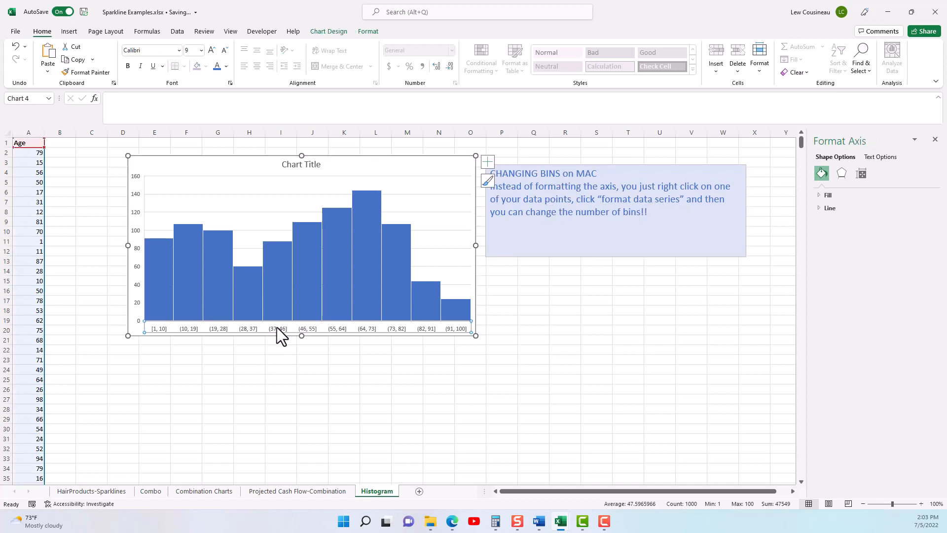
pyautogui.click(551, 225)
pyautogui.rightClick(393, 244)
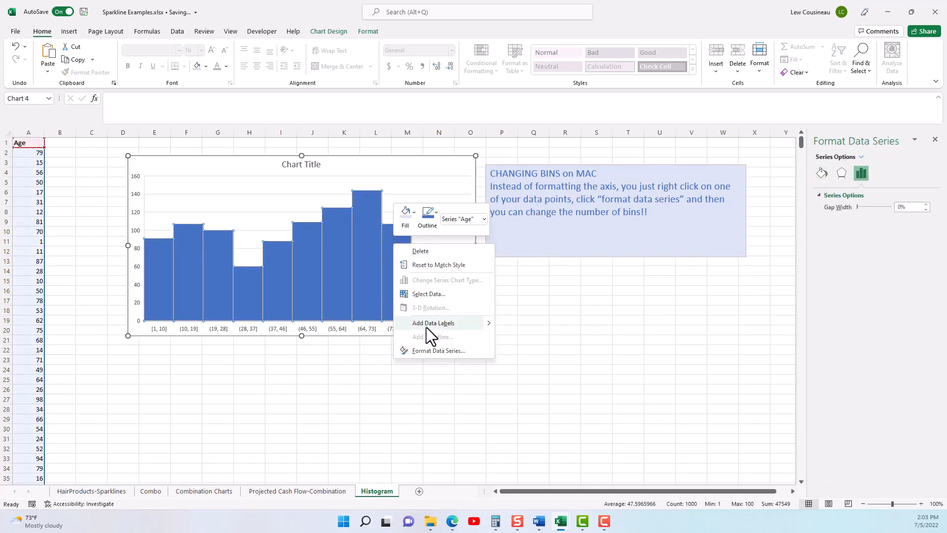
pyautogui.click(437, 350)
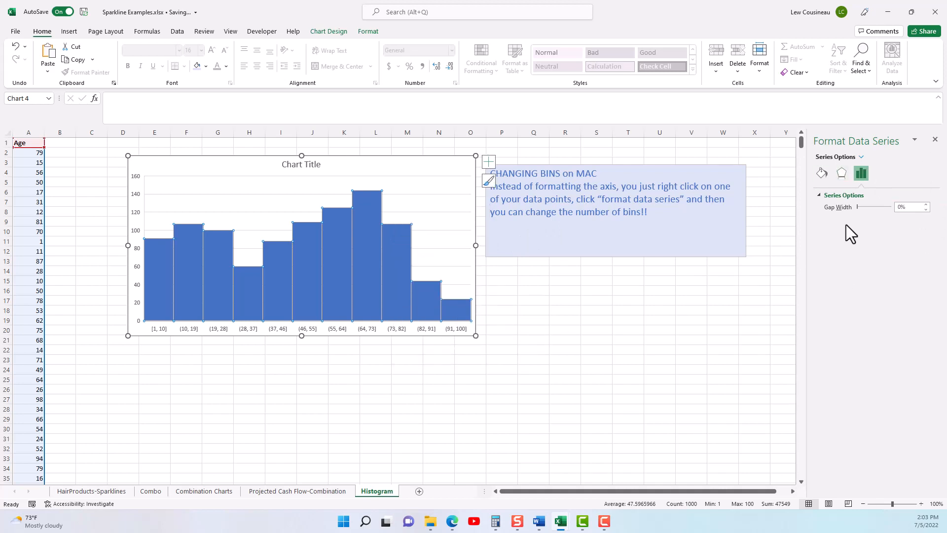
# Step: Expand the horizontal axis options and set the histogram's bin width to 15
pyautogui.click(378, 329)
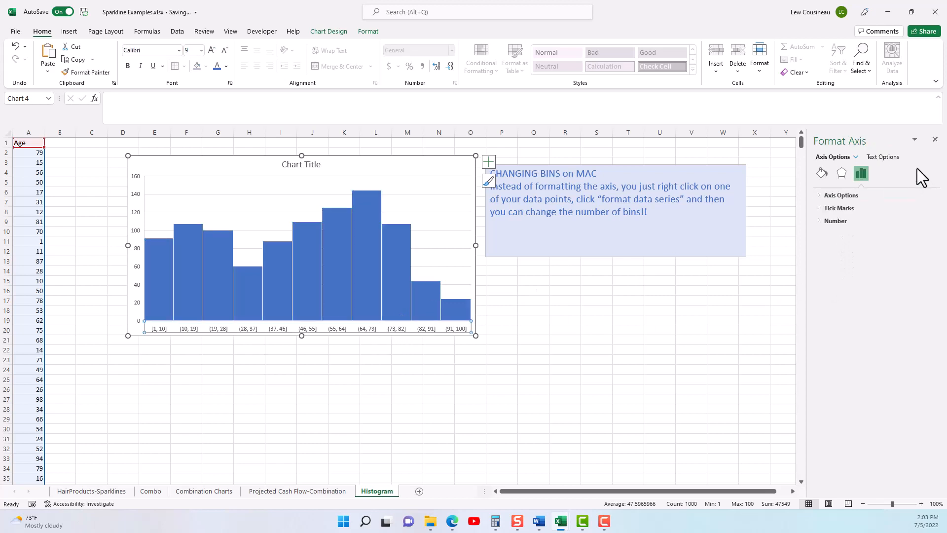
pyautogui.click(820, 195)
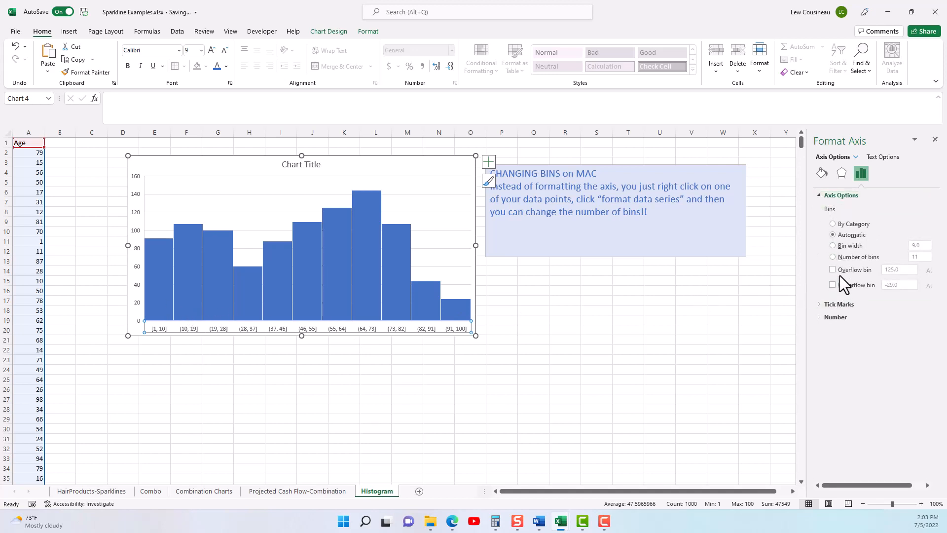
pyautogui.click(833, 245)
pyautogui.moveTo(926, 246); pyautogui.dragTo(899, 244)
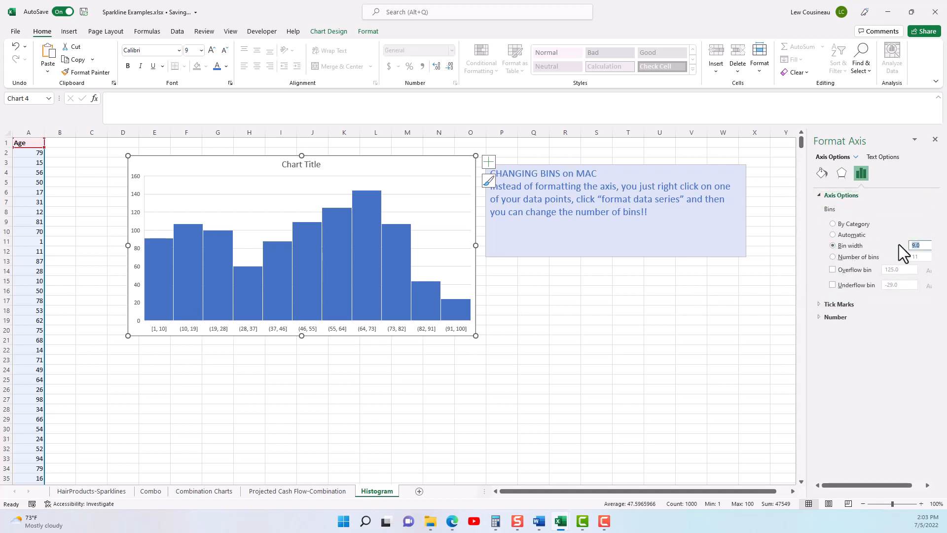
pyautogui.write('1')
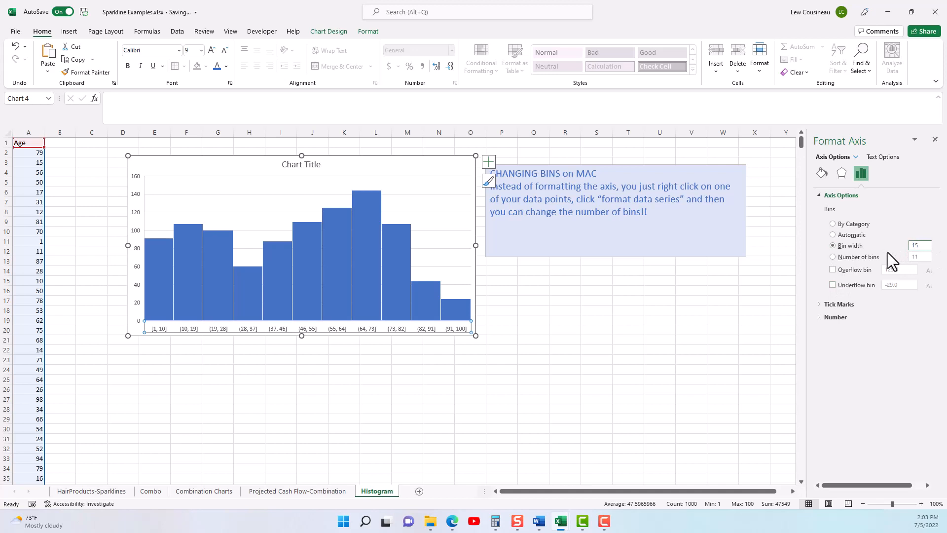
pyautogui.write('5')
pyautogui.click(619, 311)
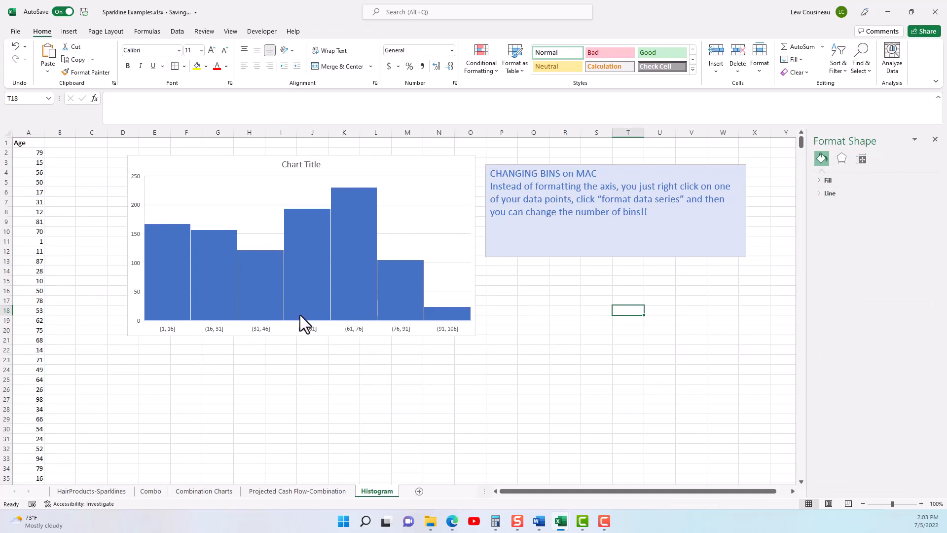
# Step: Set the bin width of the histogram's horizontal axis to 9
pyautogui.click(313, 327)
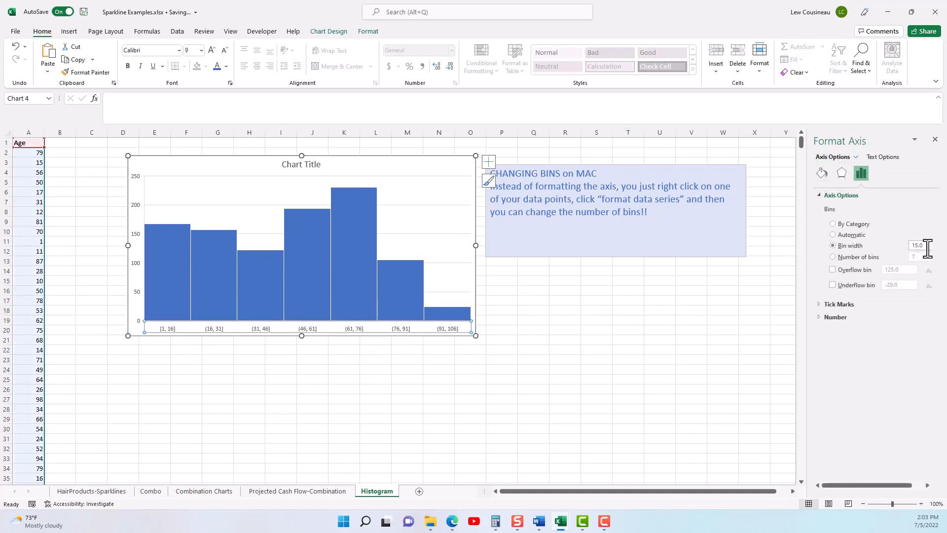
pyautogui.click(921, 245)
pyautogui.write('9')
pyautogui.press('Return')
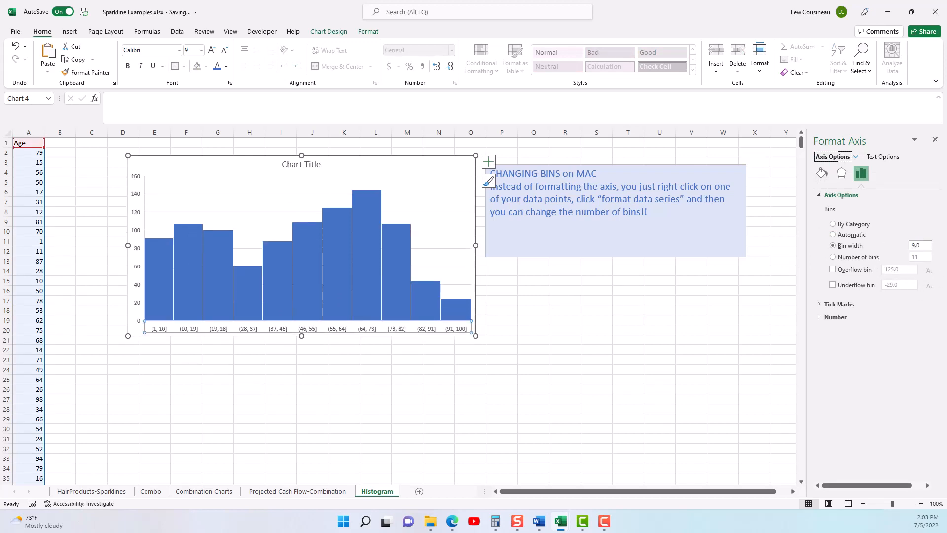
# Step: Switch the histogram's binning to a fixed number of bins and set it to 15
pyautogui.click(834, 257)
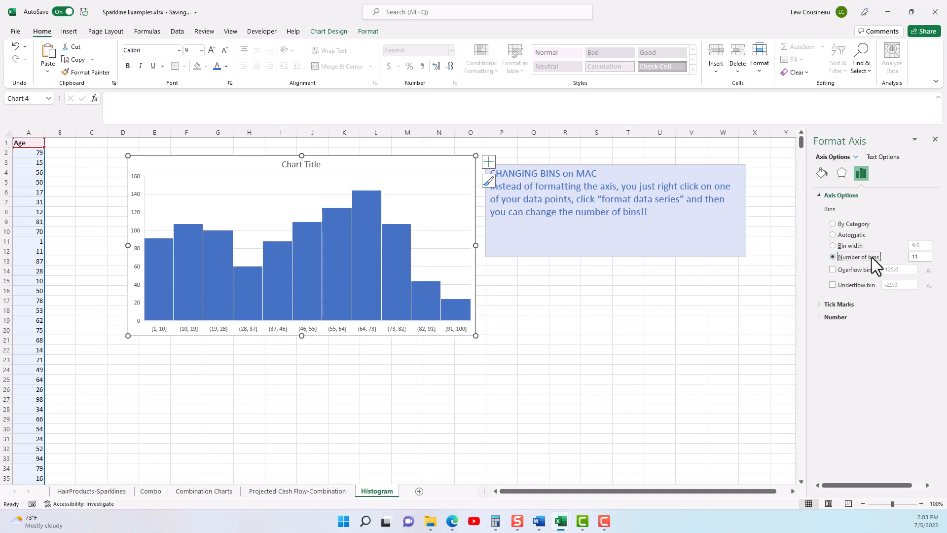
pyautogui.doubleClick(920, 257)
pyautogui.write('15')
pyautogui.press('Return')
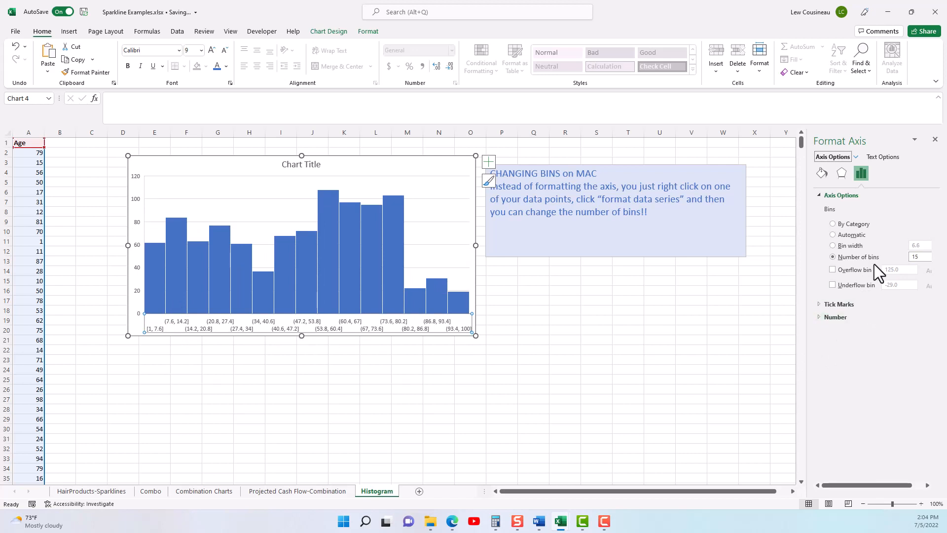
# Step: Switch the histogram's binning back to bin width and set it to 10
pyautogui.click(837, 246)
pyautogui.write('10')
pyautogui.click(836, 271)
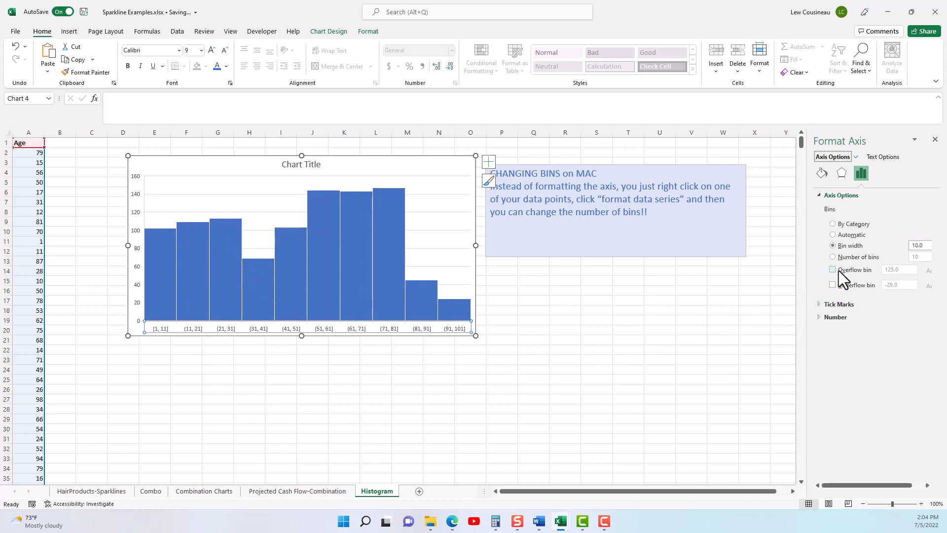
# Step: Enable the histogram's overflow bin at 90 and its underflow bin at 5
pyautogui.click(833, 270)
pyautogui.press('Tab')
pyautogui.write('90')
pyautogui.press('Return')
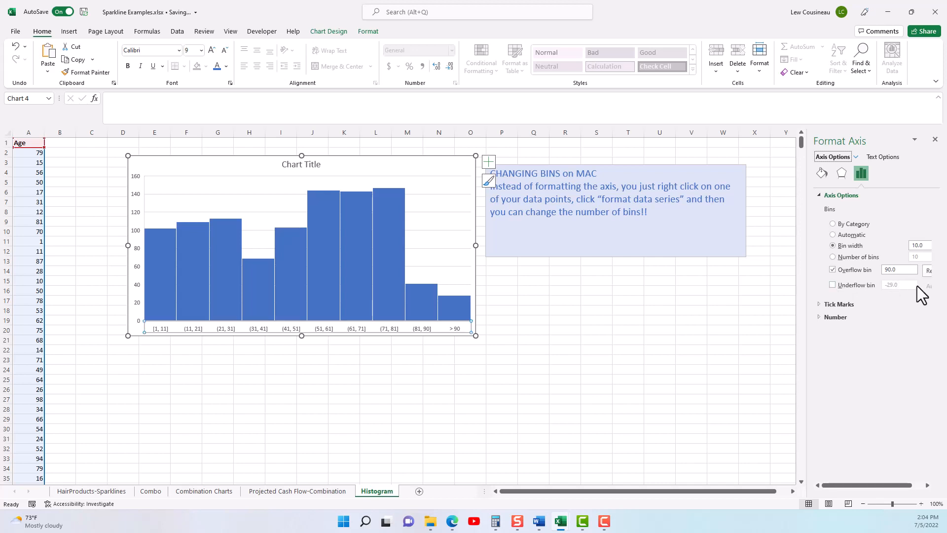
pyautogui.click(833, 285)
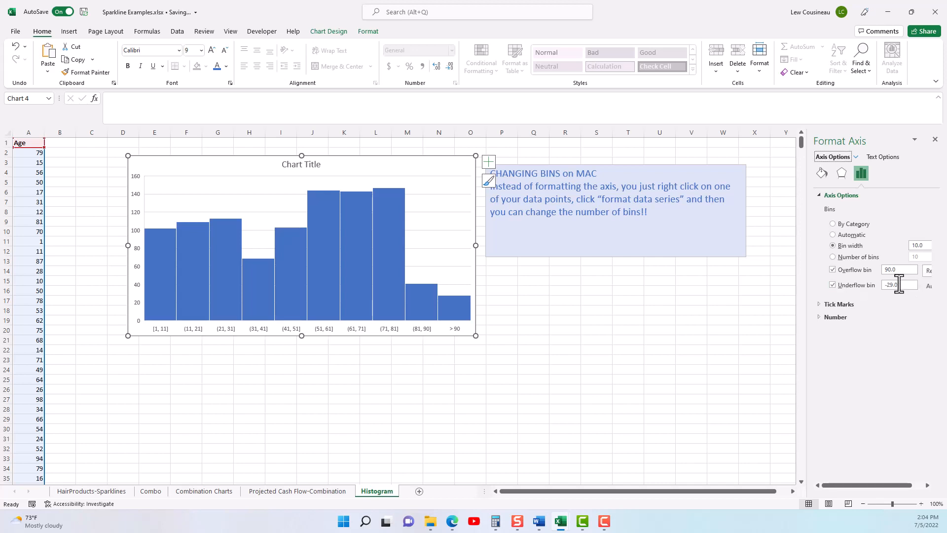
pyautogui.press('Tab')
pyautogui.write('5')
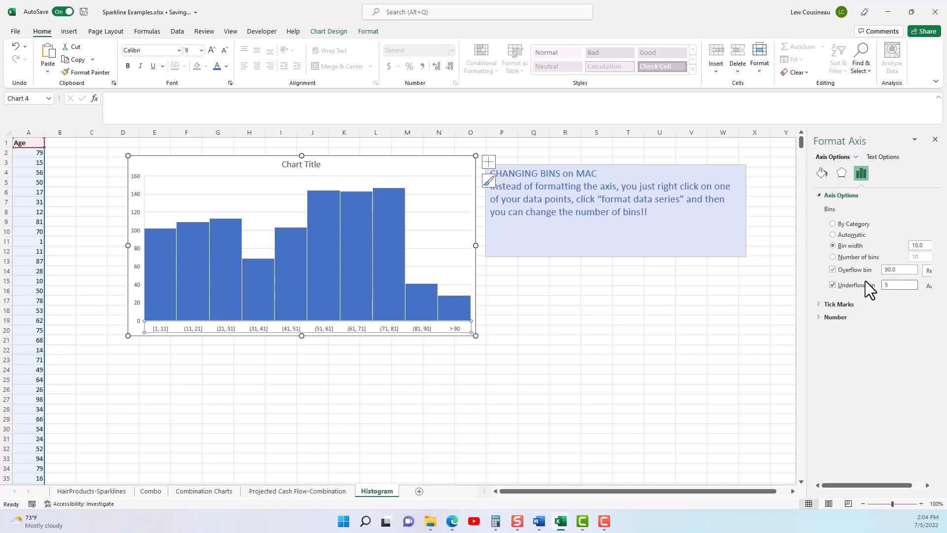
pyautogui.click(909, 275)
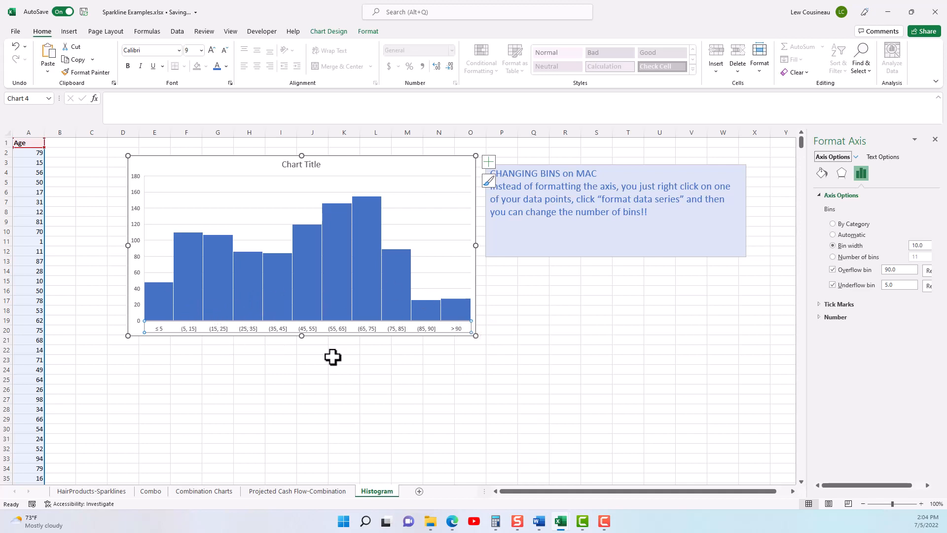
# Step: Add data labels to the histogram's bars and deselect the chart
pyautogui.click(486, 162)
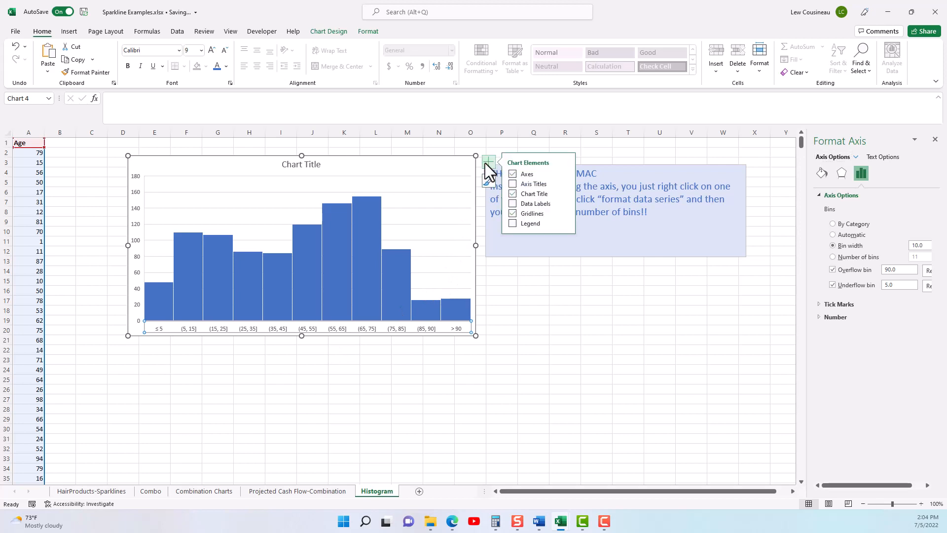
pyautogui.click(513, 203)
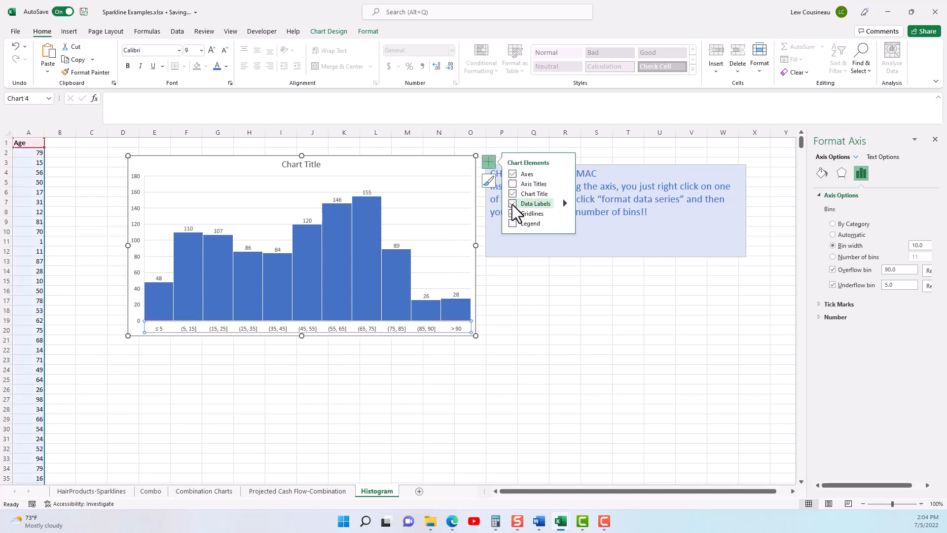
pyautogui.click(344, 398)
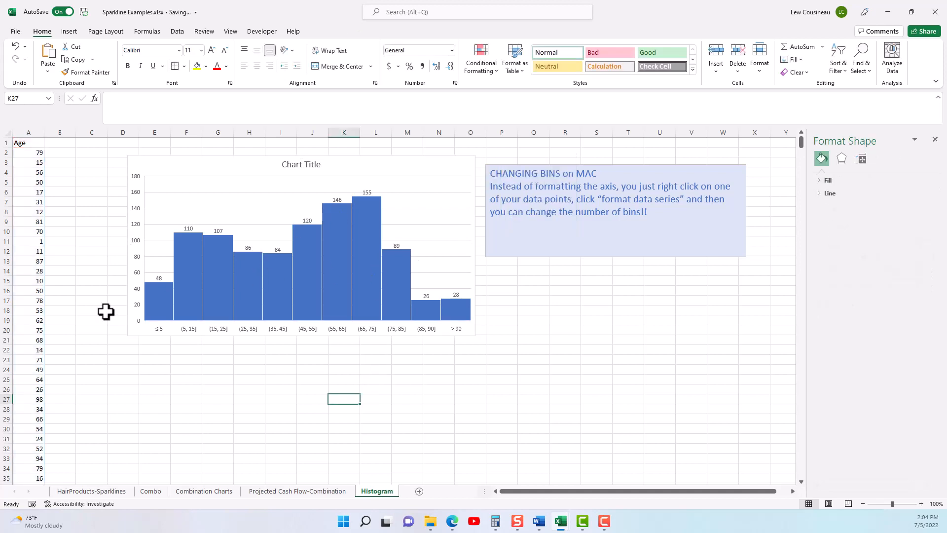
# Step: Change the first age value in cell A2 to 89
pyautogui.click(30, 153)
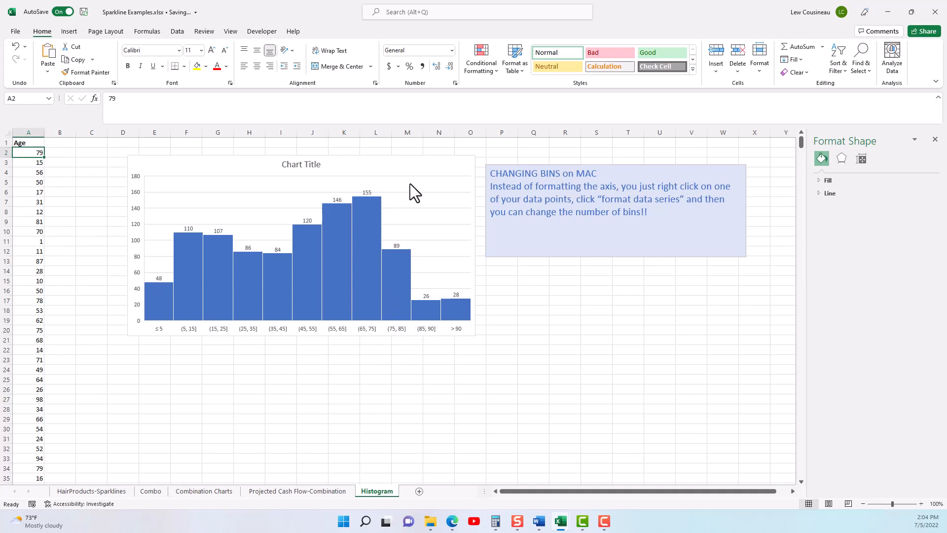
pyautogui.write('89')
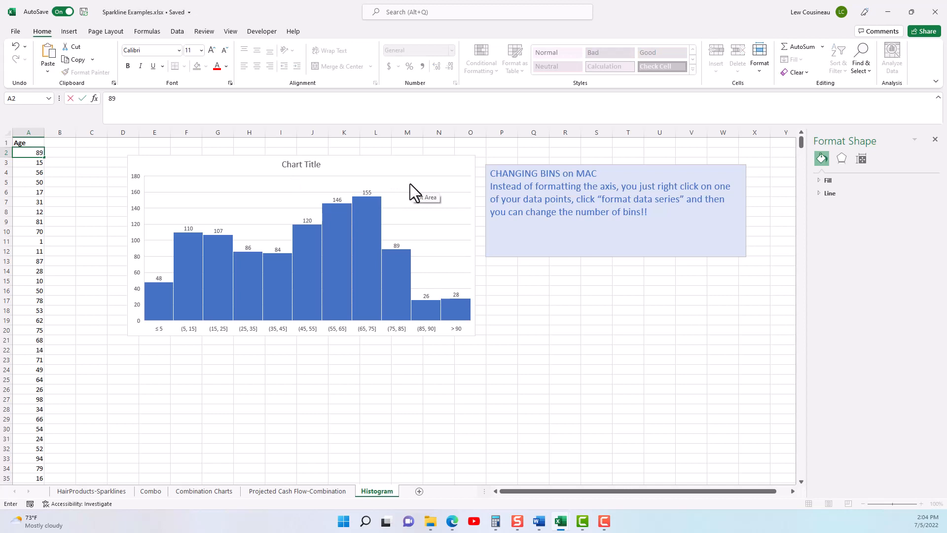
pyautogui.press('Return')
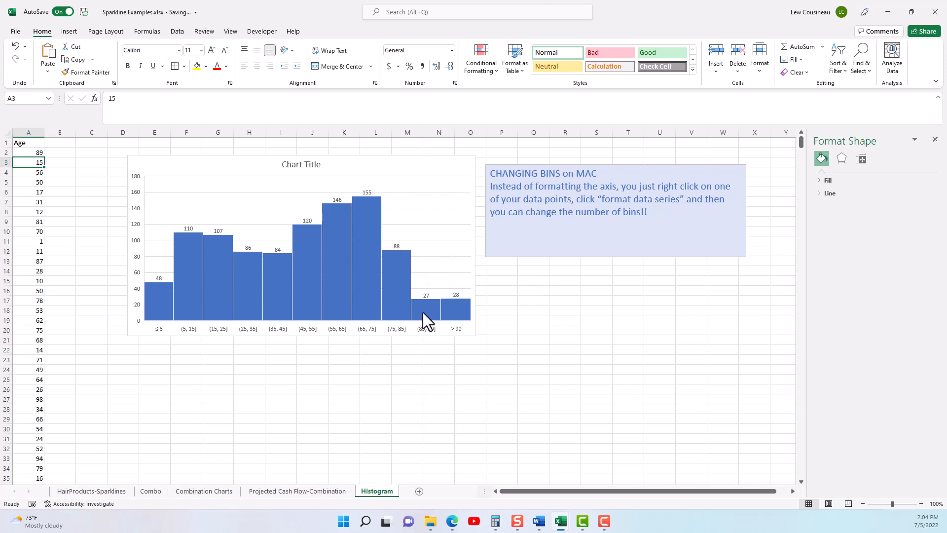
pyautogui.moveTo(36, 172); pyautogui.dragTo(37, 265)
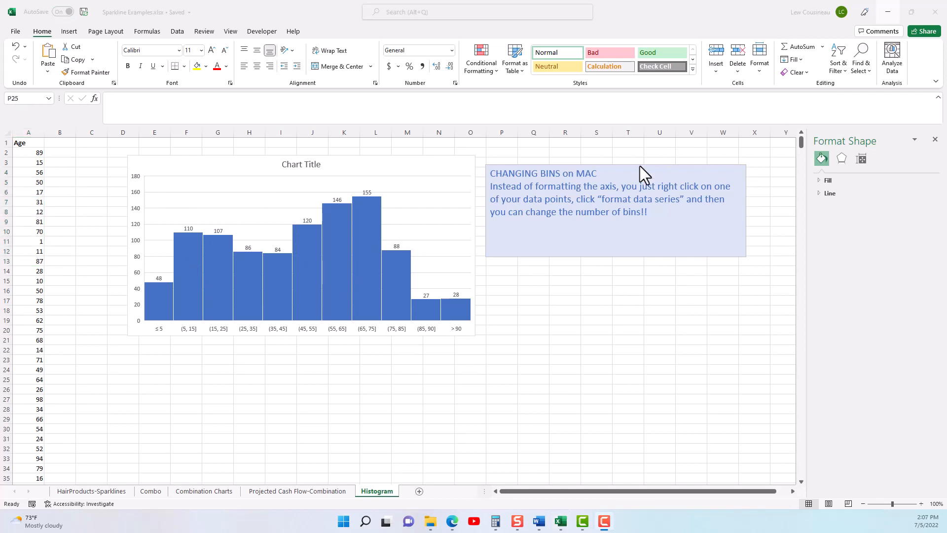
# Step: Add the alt text "Age distribution histogram chart" to the histogram and deselect the chart
pyautogui.click(169, 163)
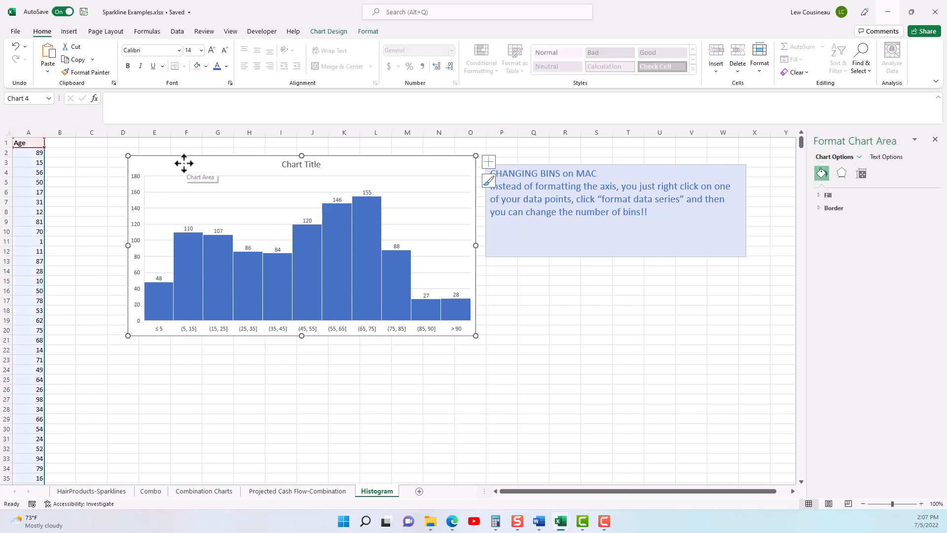
pyautogui.click(367, 31)
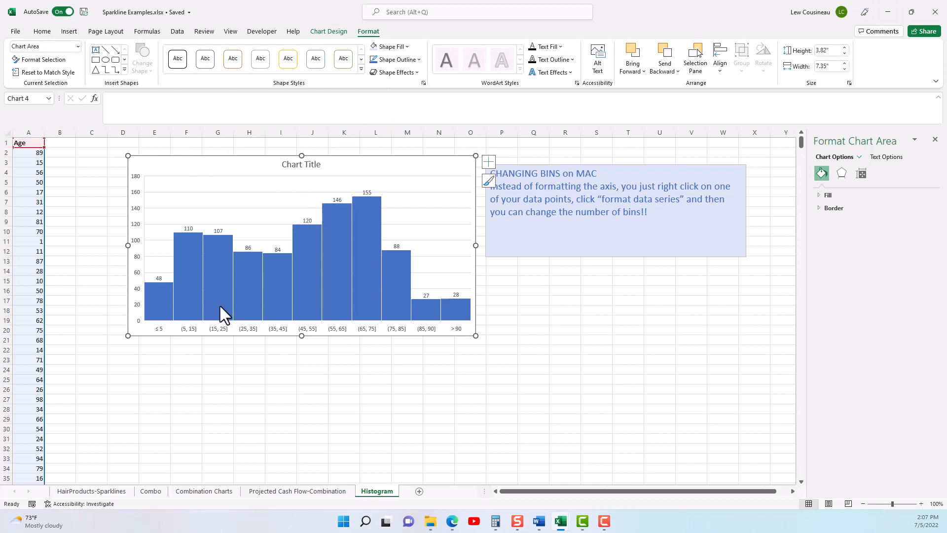
pyautogui.moveTo(220, 306)
pyautogui.click(600, 63)
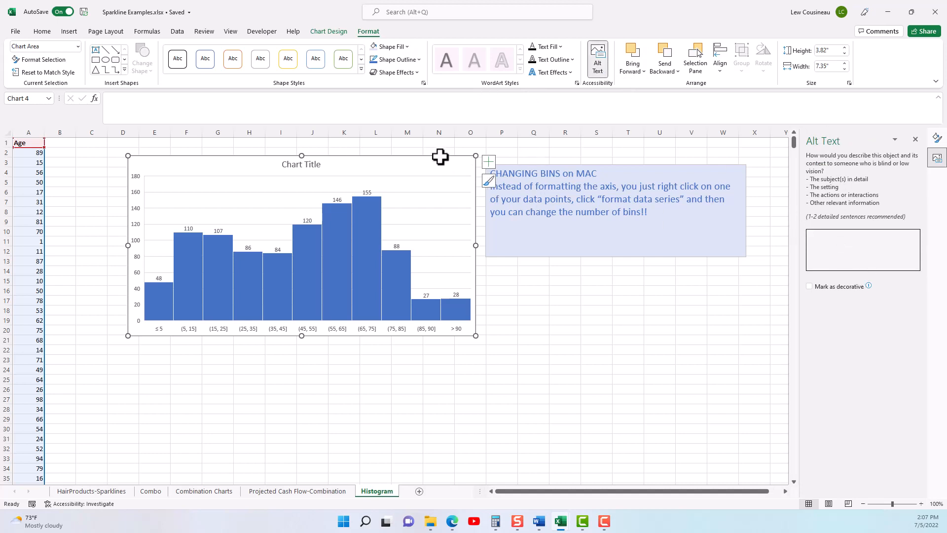
pyautogui.click(832, 248)
pyautogui.write('Age s')
pyautogui.write('istribution histogram chart')
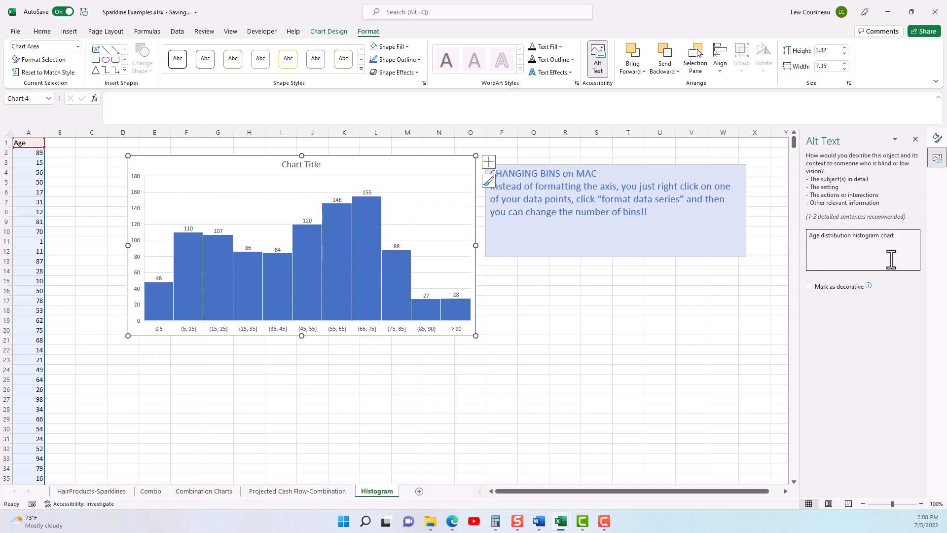
pyautogui.click(587, 390)
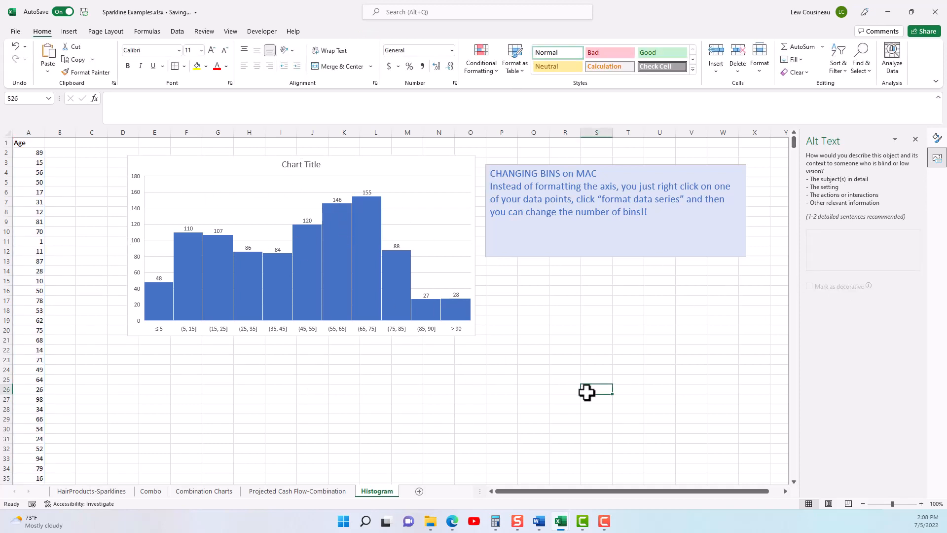
# Step: Reselect the histogram and reopen its alt text to review the saved description
pyautogui.click(431, 168)
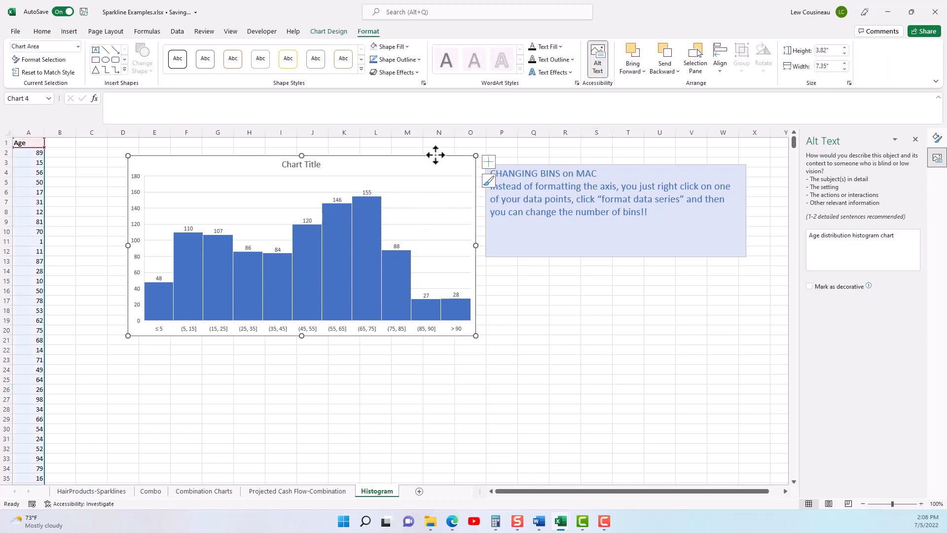
pyautogui.click(599, 58)
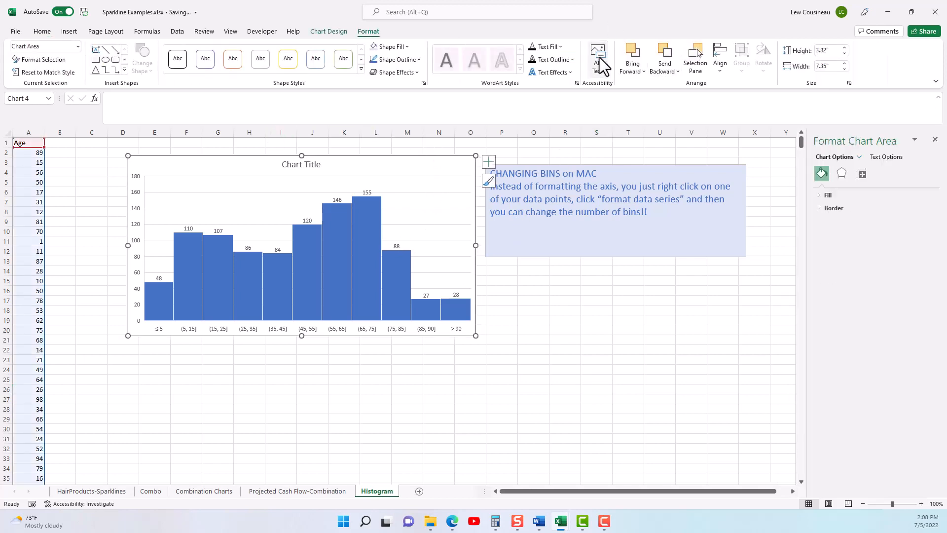
pyautogui.click(599, 57)
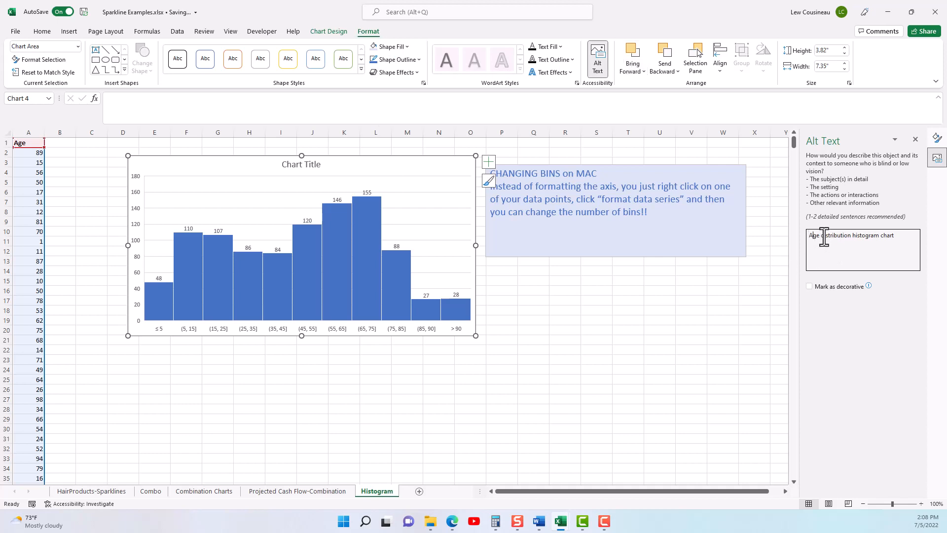
pyautogui.moveTo(812, 236); pyautogui.dragTo(895, 236)
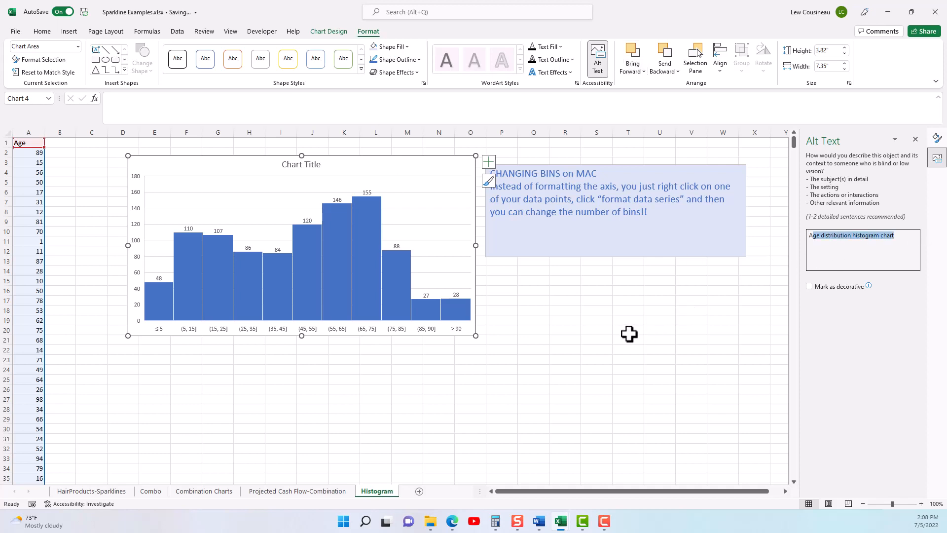